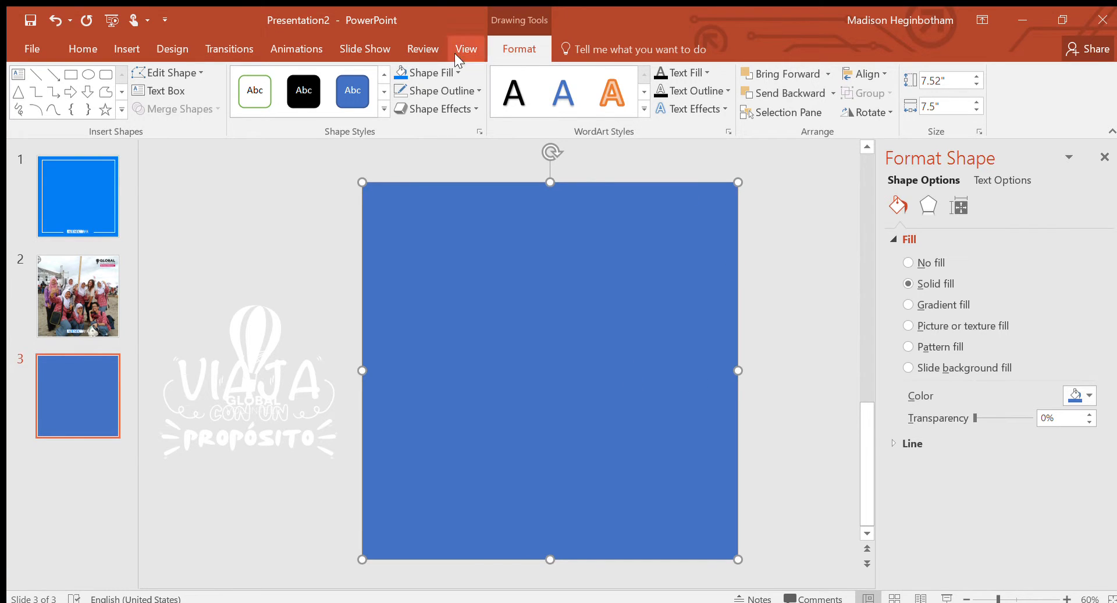
Fill the square covering slide 3 with black at 60% transparency so it darkens the photo
{"action": "left_click", "coordinate": [407, 164]}
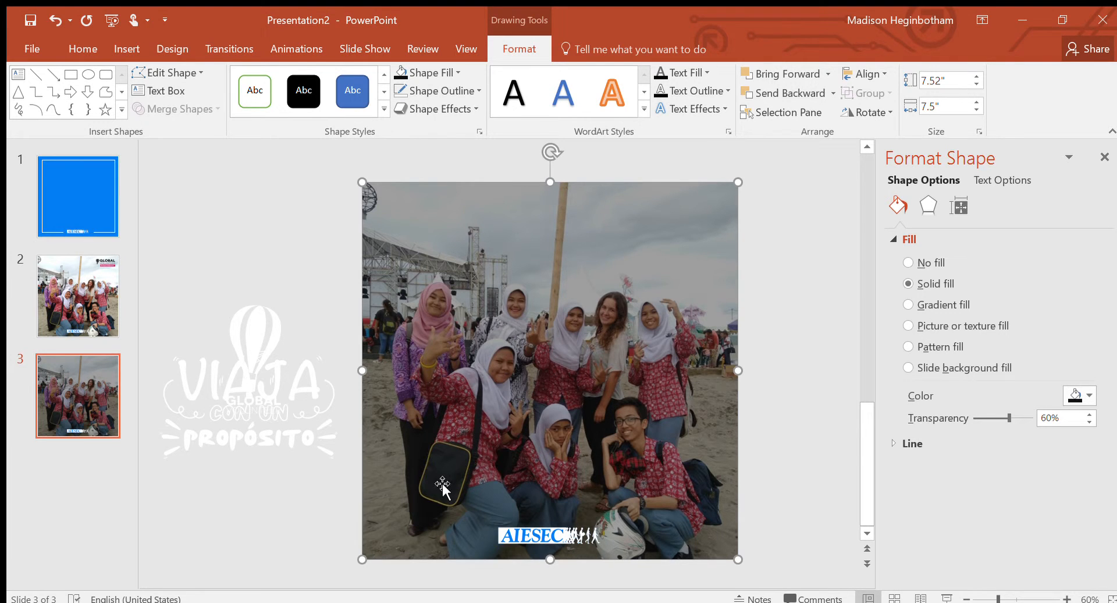
Move the "VIAJA CON UN PROPÓSITO" lettering onto the photo, enlarge it to about 4.17" by 6.26" and center it horizontally
{"action": "left_click", "coordinate": [257, 403]}
{"action": "left_click", "coordinate": [257, 330]}
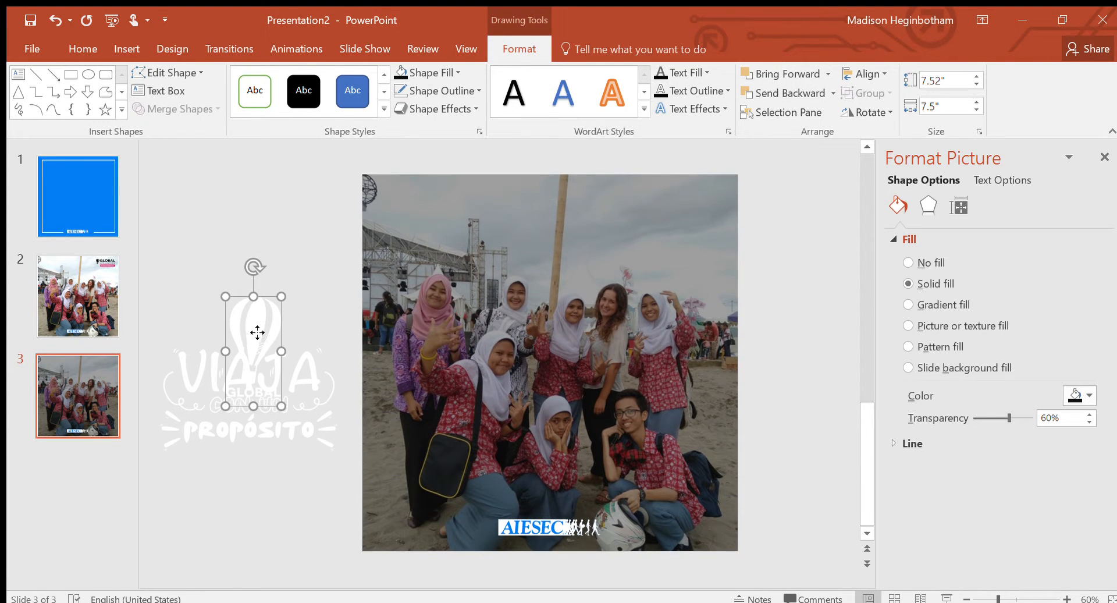
{"action": "left_click", "coordinate": [219, 415]}
{"action": "left_click_drag", "start_coordinate": [220, 416], "coordinate": [524, 351]}
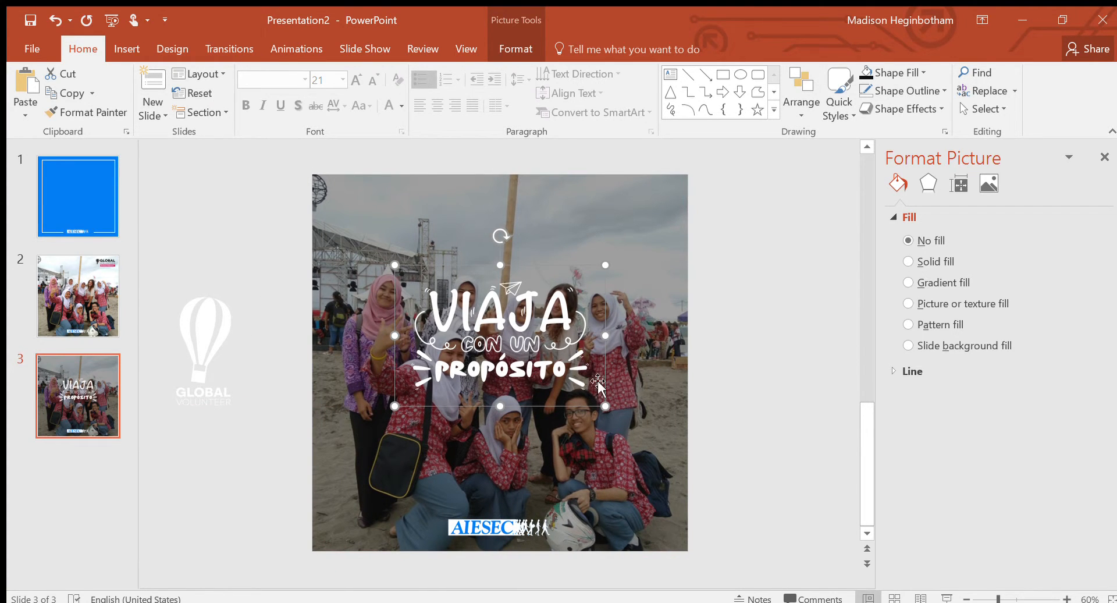
{"action": "left_click_drag", "start_coordinate": [605, 405], "coordinate": [647, 476]}
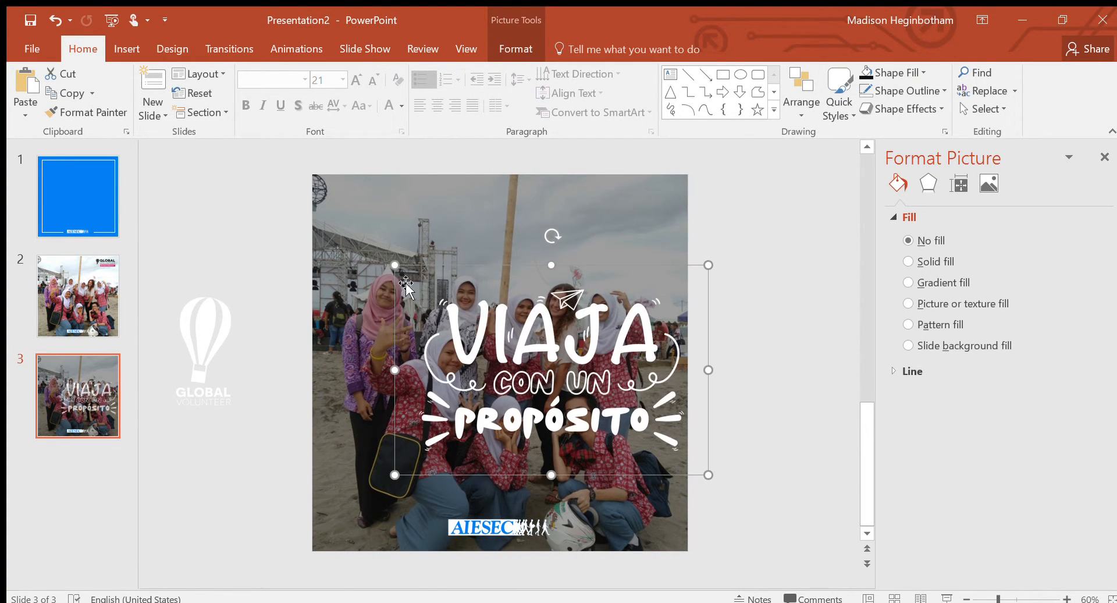
{"action": "mouse_move", "coordinate": [554, 373]}
{"action": "left_mouse_down"}
{"action": "mouse_move", "coordinate": [510, 350]}
{"action": "mouse_move", "coordinate": [558, 370]}
{"action": "left_mouse_up"}
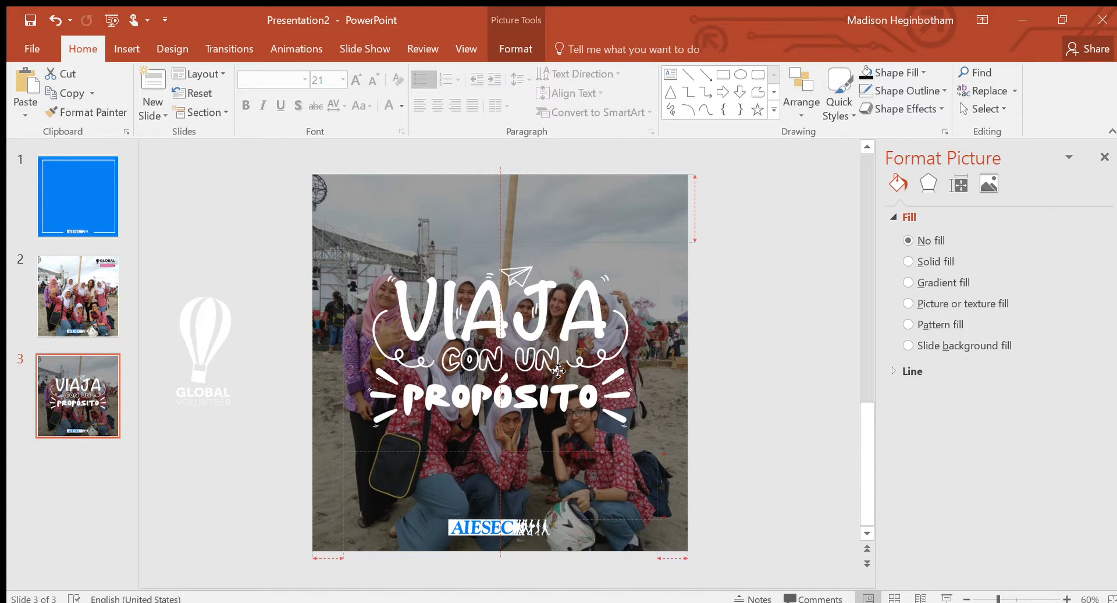
{"action": "left_click_drag", "start_coordinate": [557, 372], "coordinate": [557, 372]}
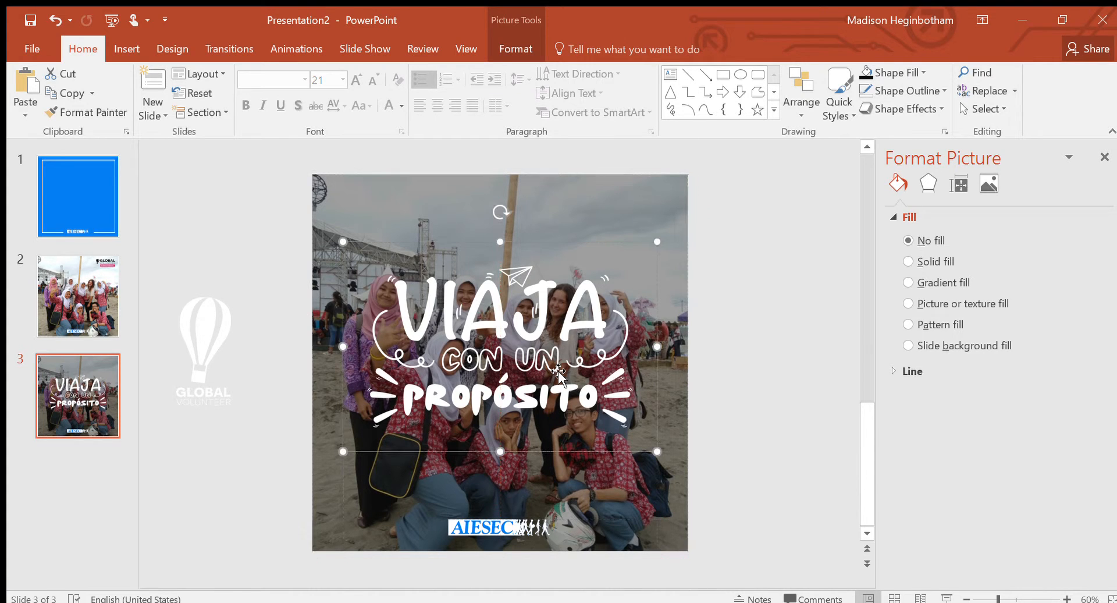
Align the "VIAJA CON UN PROPÓSITO" lettering to the vertical middle of the slide
{"action": "double_click", "coordinate": [455, 389]}
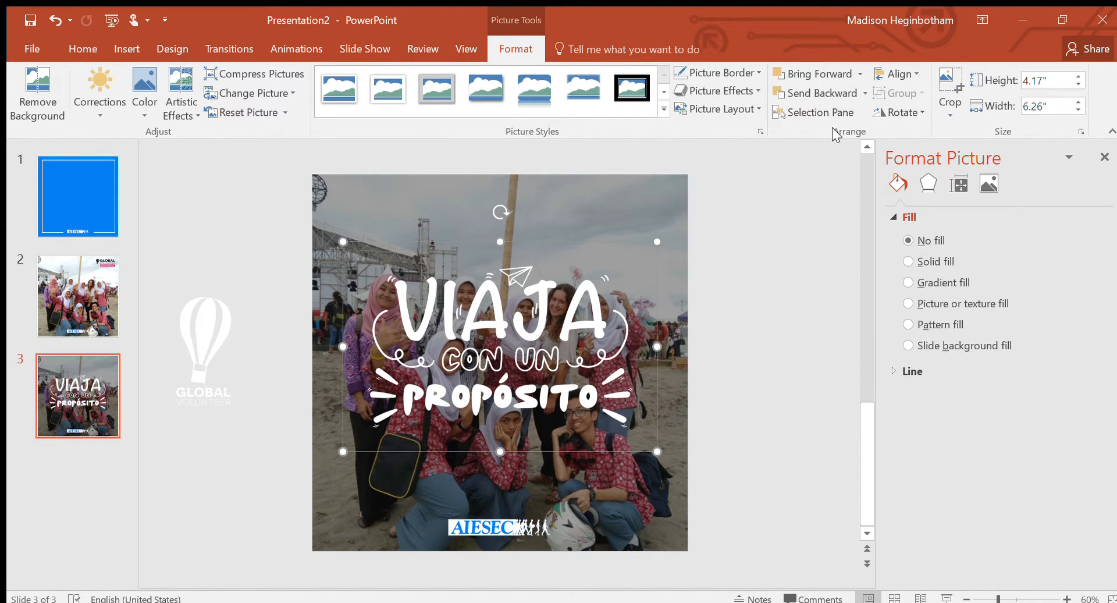
{"action": "left_click", "coordinate": [913, 115]}
{"action": "left_click", "coordinate": [893, 70]}
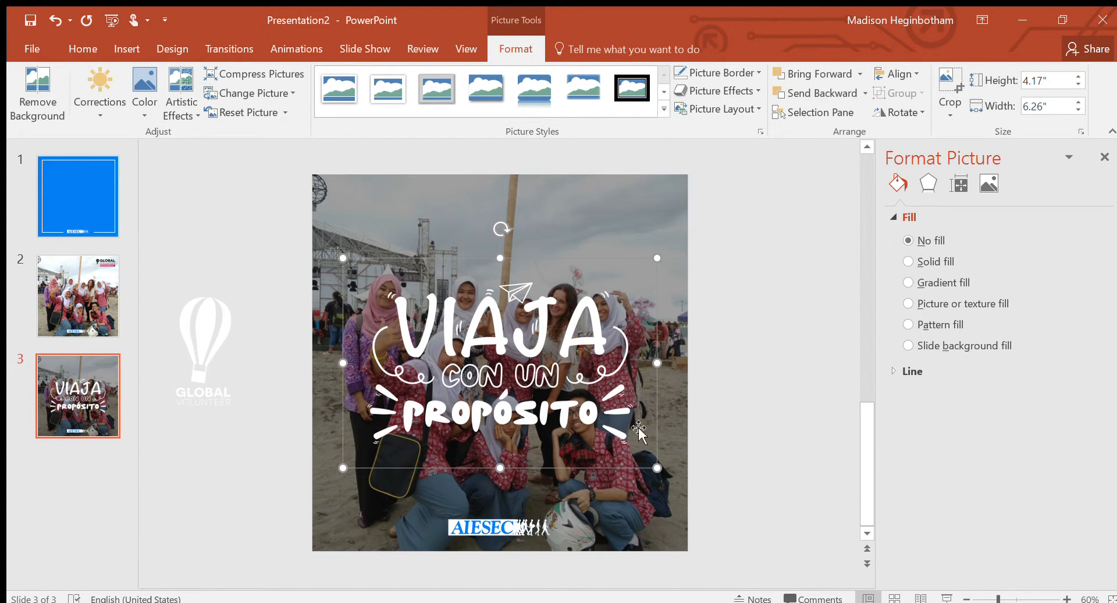
Shrink the white Global Volunteer balloon logo to about 1.34" by 0.68" and place it in the photo's upper-left corner
{"action": "left_click", "coordinate": [201, 386]}
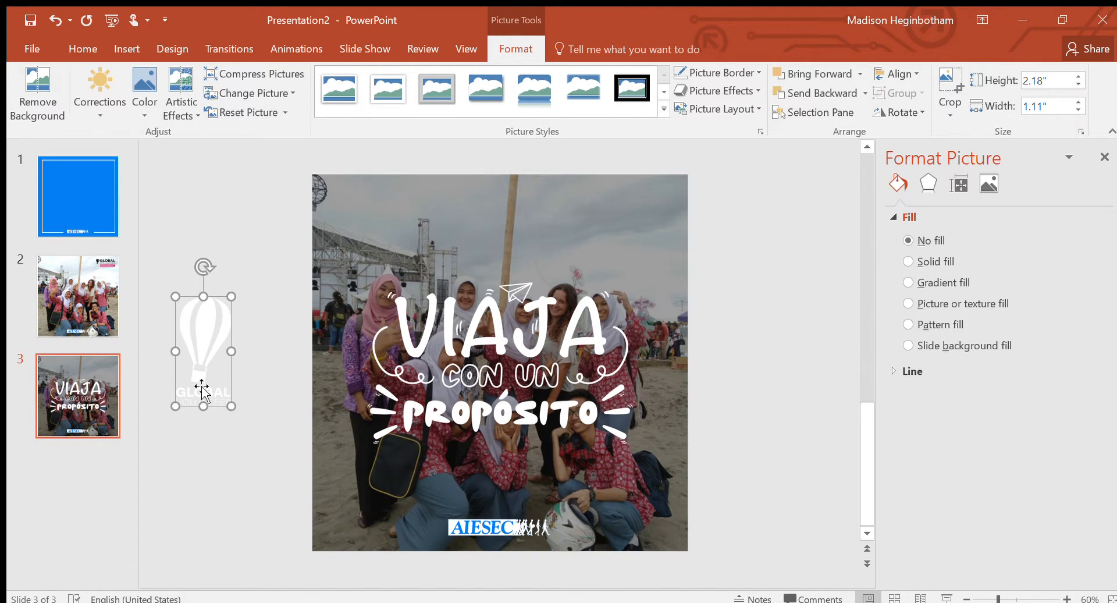
{"action": "left_click_drag", "start_coordinate": [232, 407], "coordinate": [209, 363]}
{"action": "left_click_drag", "start_coordinate": [204, 320], "coordinate": [343, 216]}
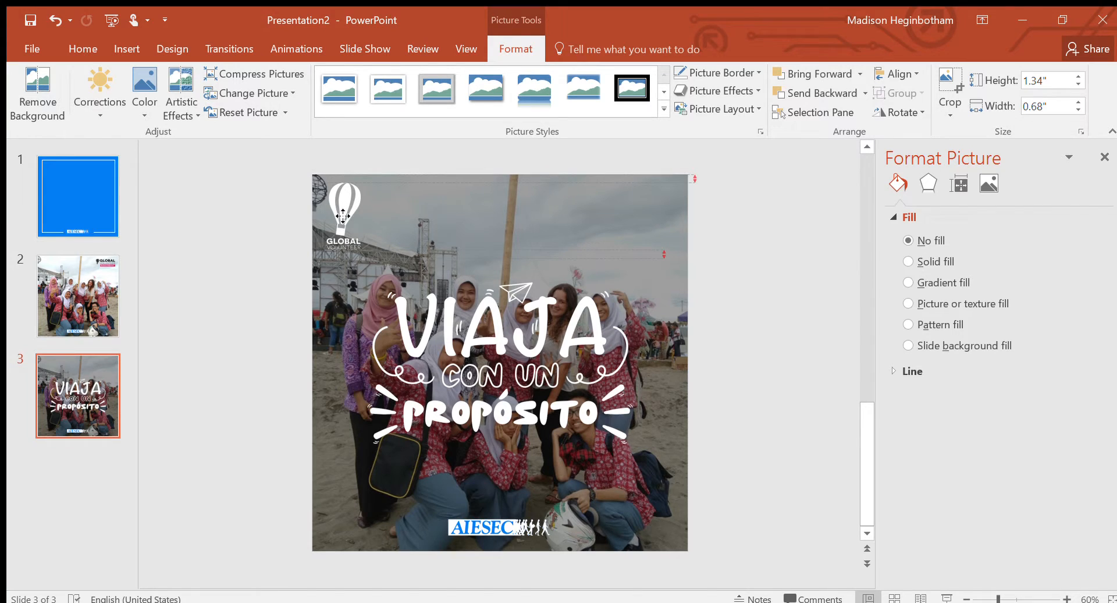
{"action": "left_click", "coordinate": [222, 294]}
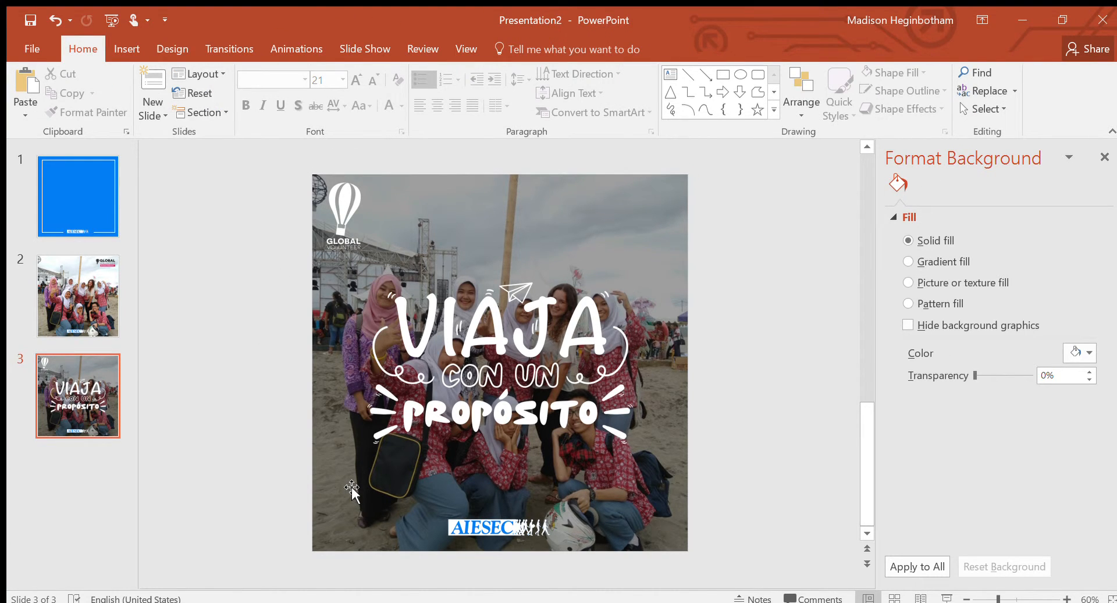
Slide the dark overlay aside, then enlarge and reposition the group photo inside its crop frame
{"action": "left_click_drag", "start_coordinate": [662, 252], "coordinate": [611, 254]}
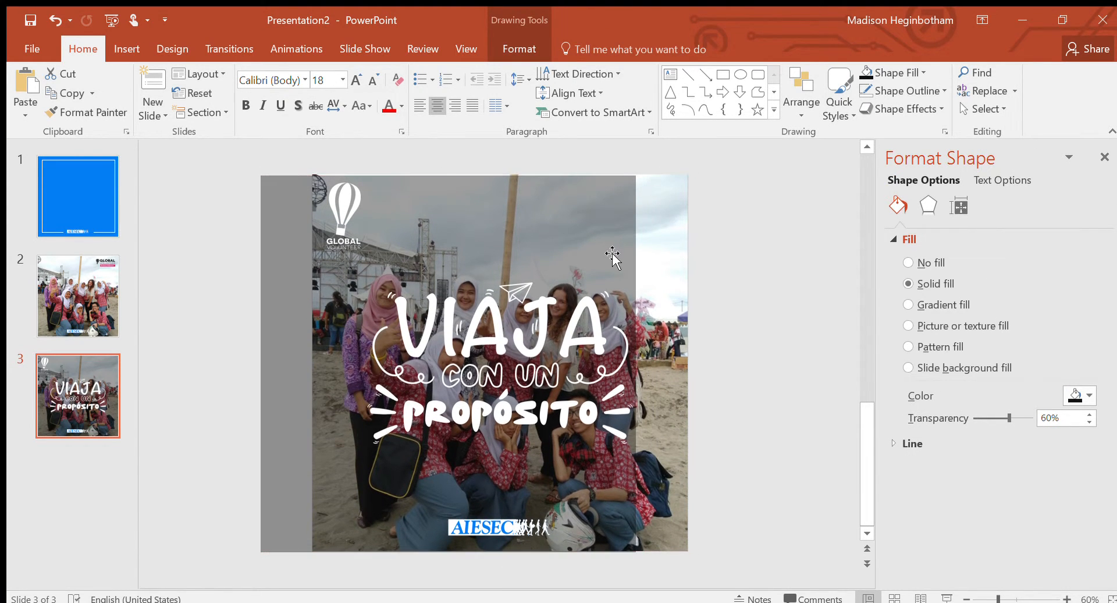
{"action": "double_click", "coordinate": [656, 265]}
{"action": "left_click", "coordinate": [672, 216]}
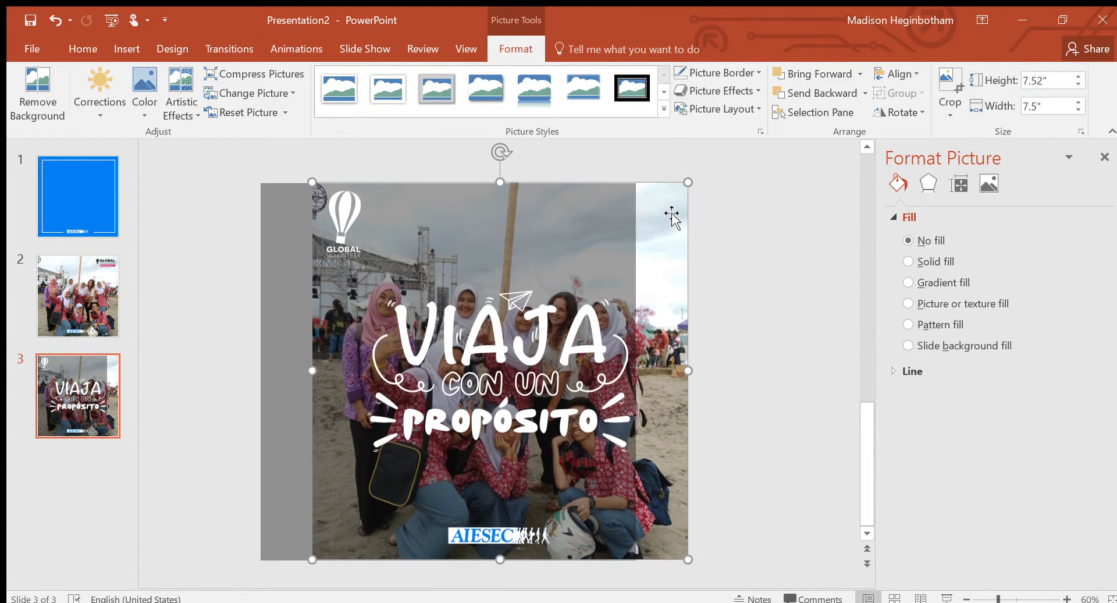
{"action": "left_click", "coordinate": [948, 81]}
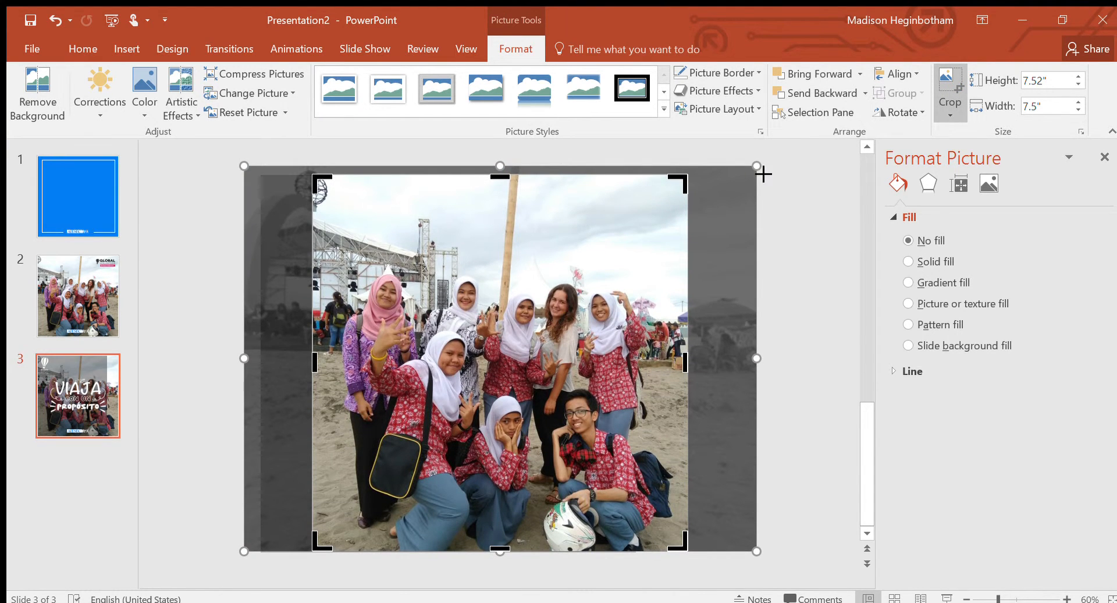
{"action": "left_click_drag", "start_coordinate": [762, 174], "coordinate": [825, 204]}
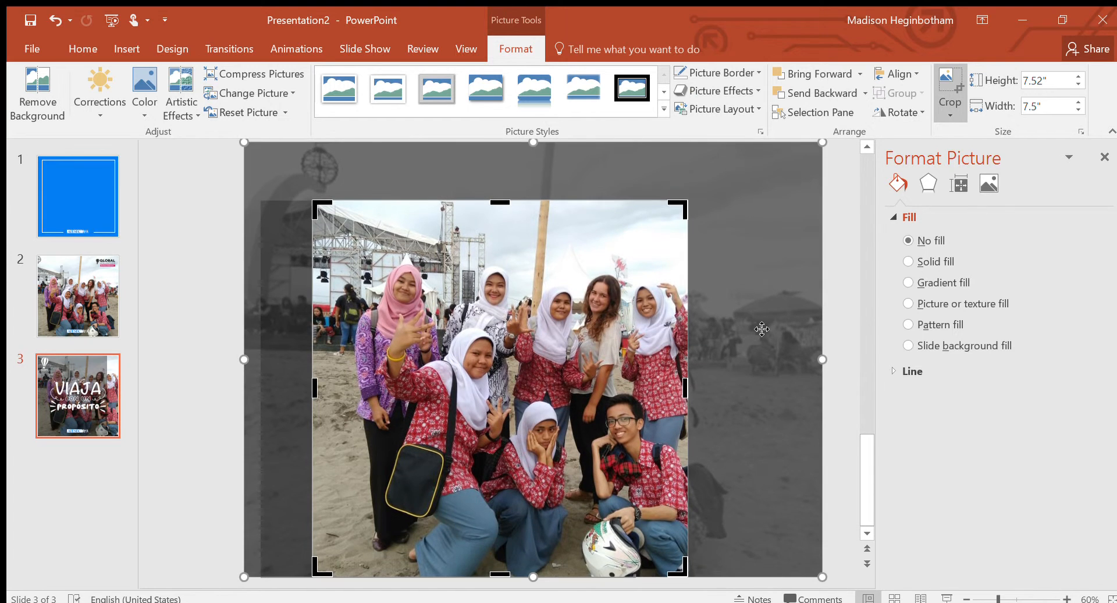
{"action": "mouse_move", "coordinate": [762, 329]}
{"action": "left_mouse_down"}
{"action": "mouse_move", "coordinate": [752, 307]}
{"action": "mouse_move", "coordinate": [742, 334]}
{"action": "left_mouse_up"}
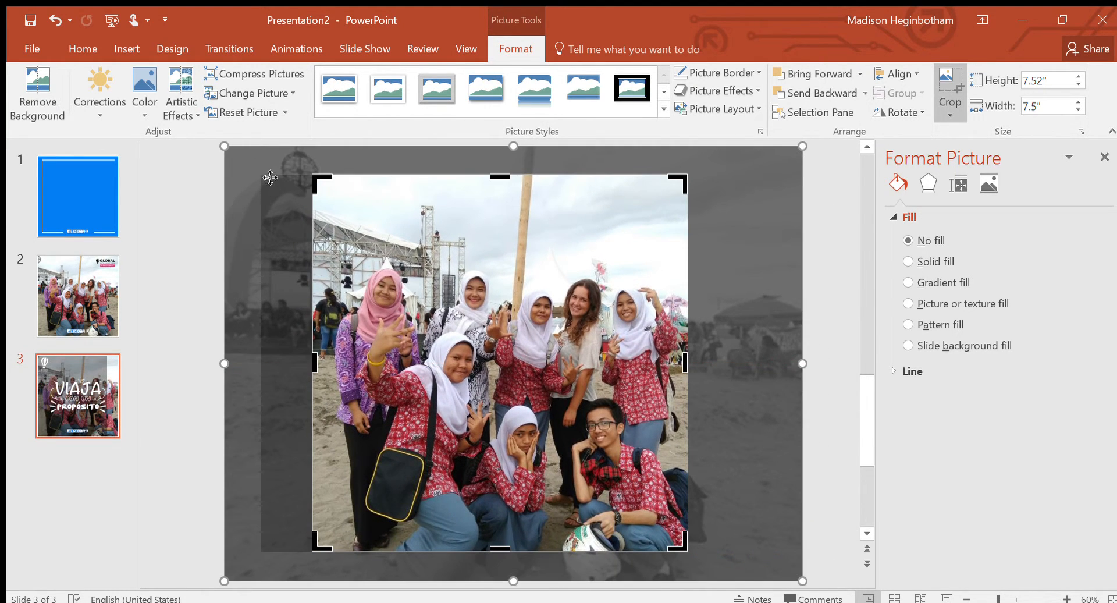
Shrink and recenter the photo to fit its crop frame's height, then move the dark overlay back over it
{"action": "left_click_drag", "start_coordinate": [221, 142], "coordinate": [296, 177]}
{"action": "left_click_drag", "start_coordinate": [437, 294], "coordinate": [438, 290]}
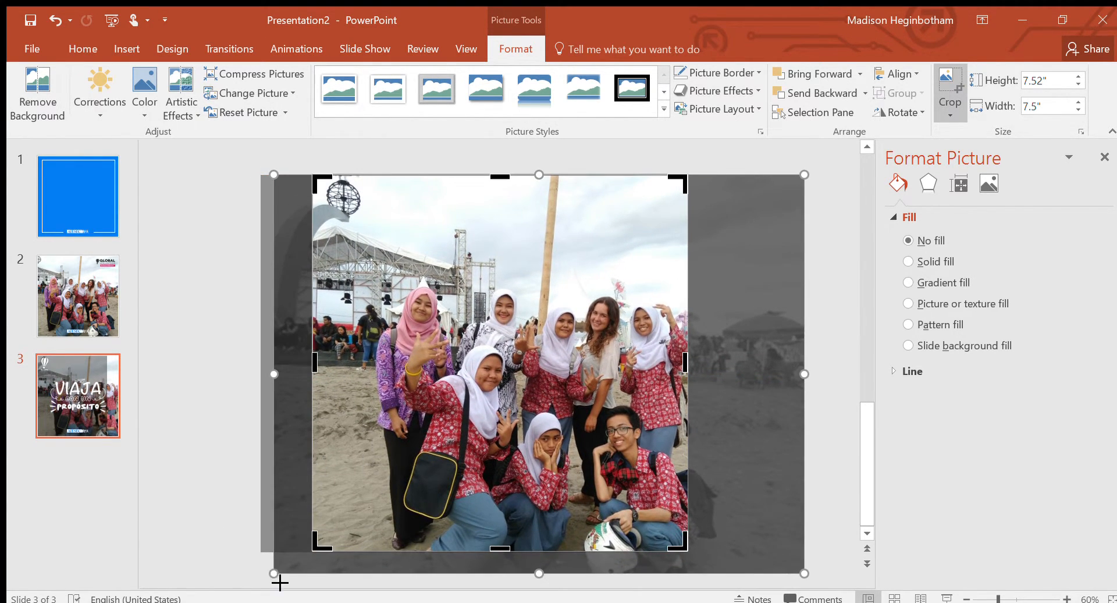
{"action": "left_click_drag", "start_coordinate": [280, 583], "coordinate": [307, 552]}
{"action": "left_click_drag", "start_coordinate": [569, 437], "coordinate": [506, 437]}
{"action": "left_click", "coordinate": [172, 329]}
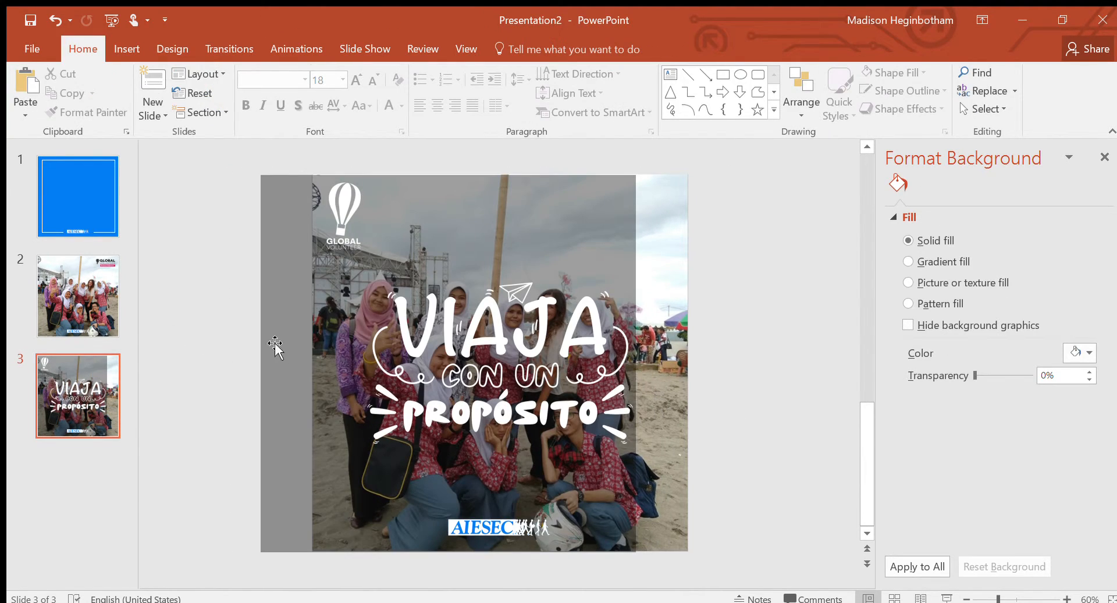
{"action": "left_click_drag", "start_coordinate": [275, 346], "coordinate": [337, 355]}
{"action": "left_click", "coordinate": [60, 294]}
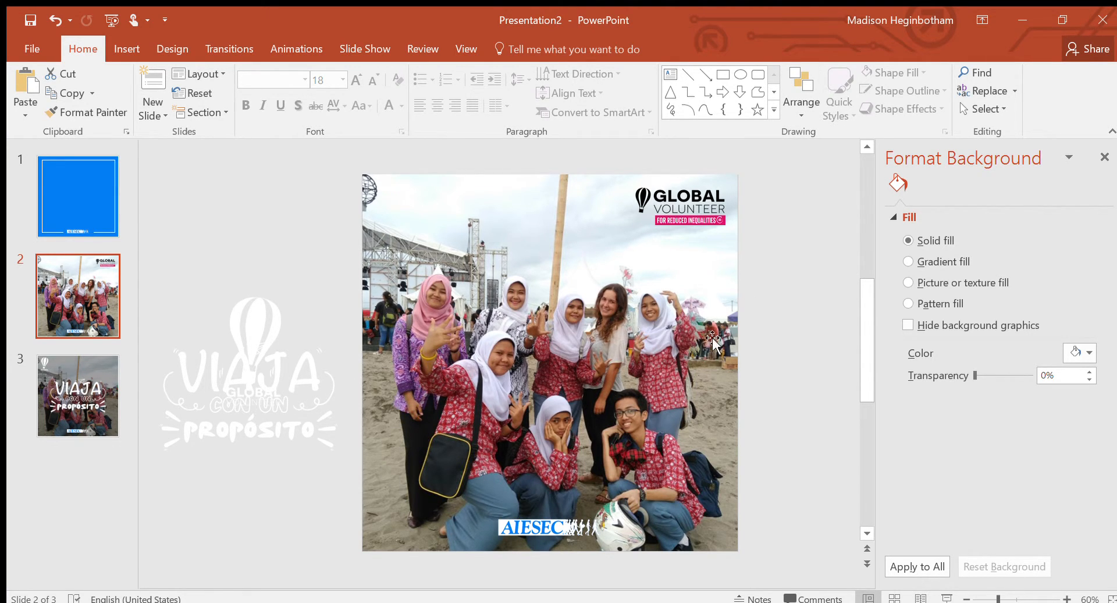
{"action": "left_click_drag", "start_coordinate": [693, 185], "coordinate": [690, 198]}
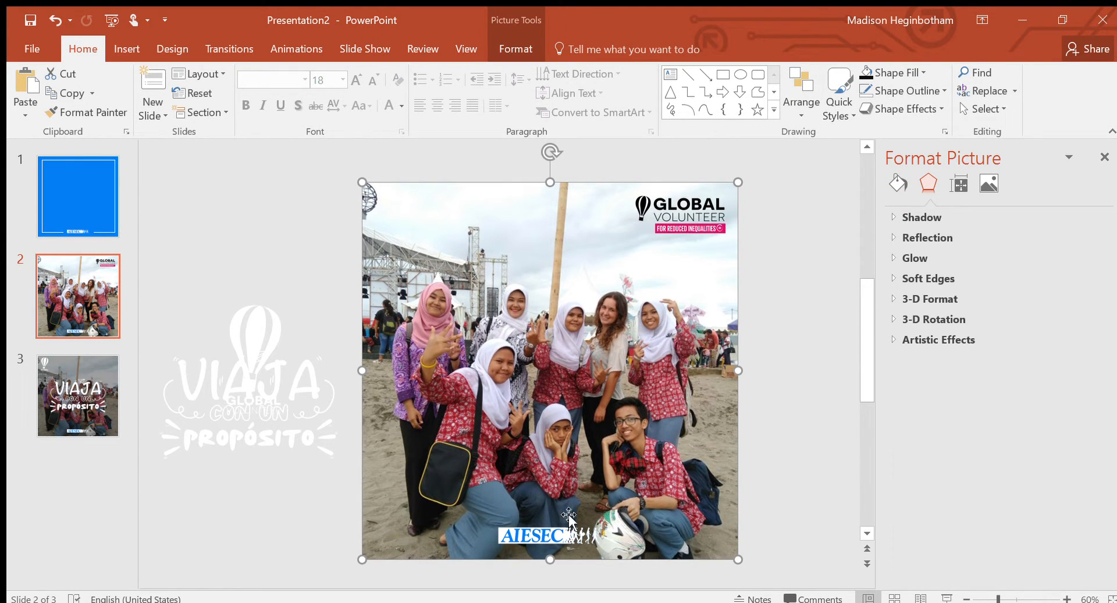
{"action": "left_click", "coordinate": [38, 389]}
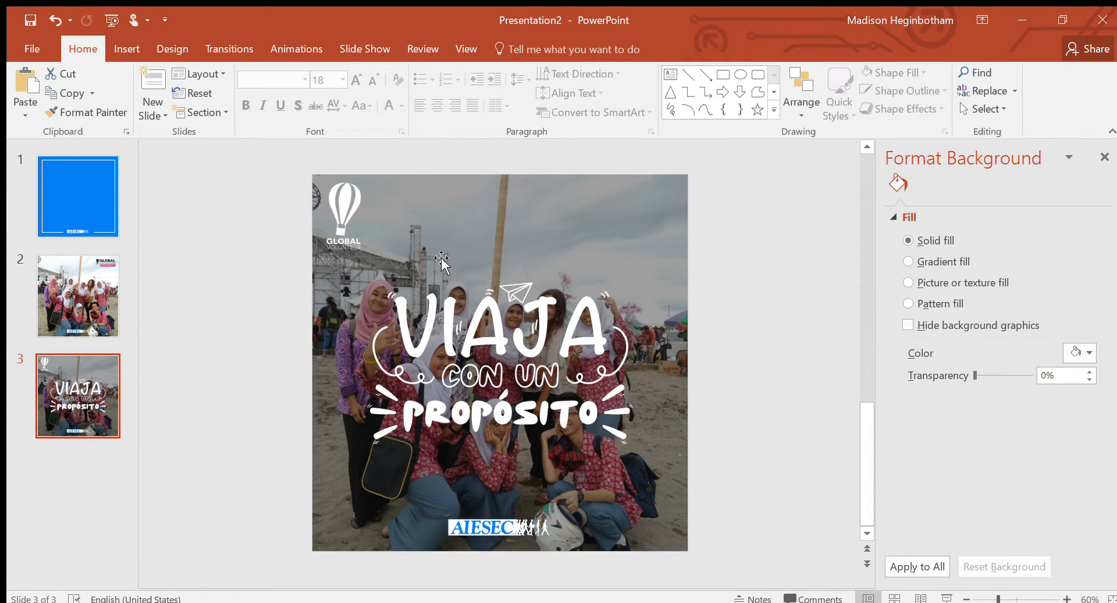
{"action": "left_click_drag", "start_coordinate": [441, 261], "coordinate": [442, 269]}
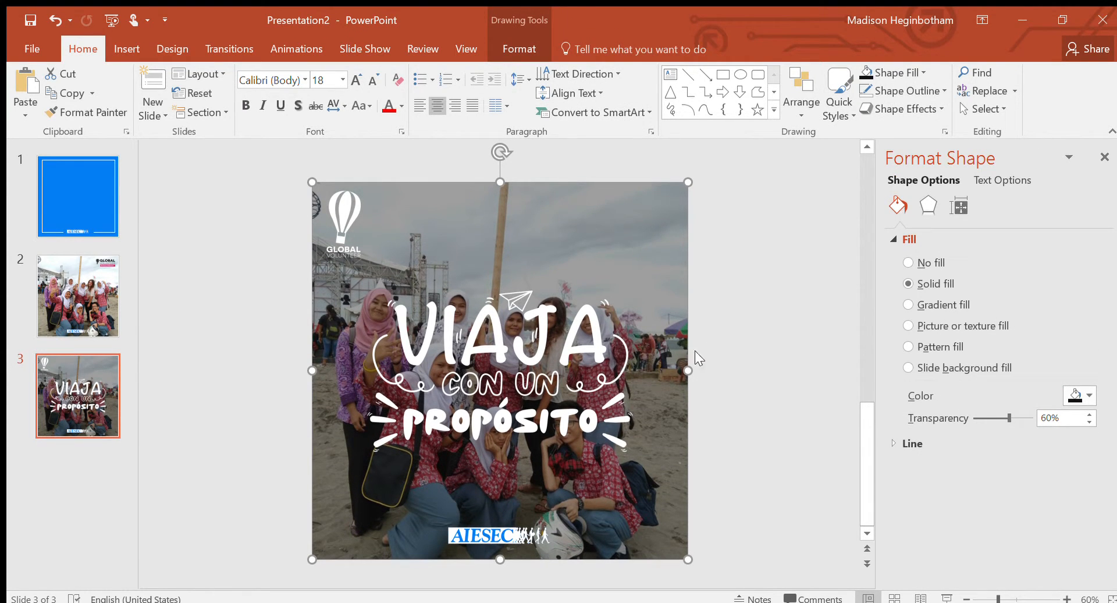
{"action": "left_click", "coordinate": [492, 364]}
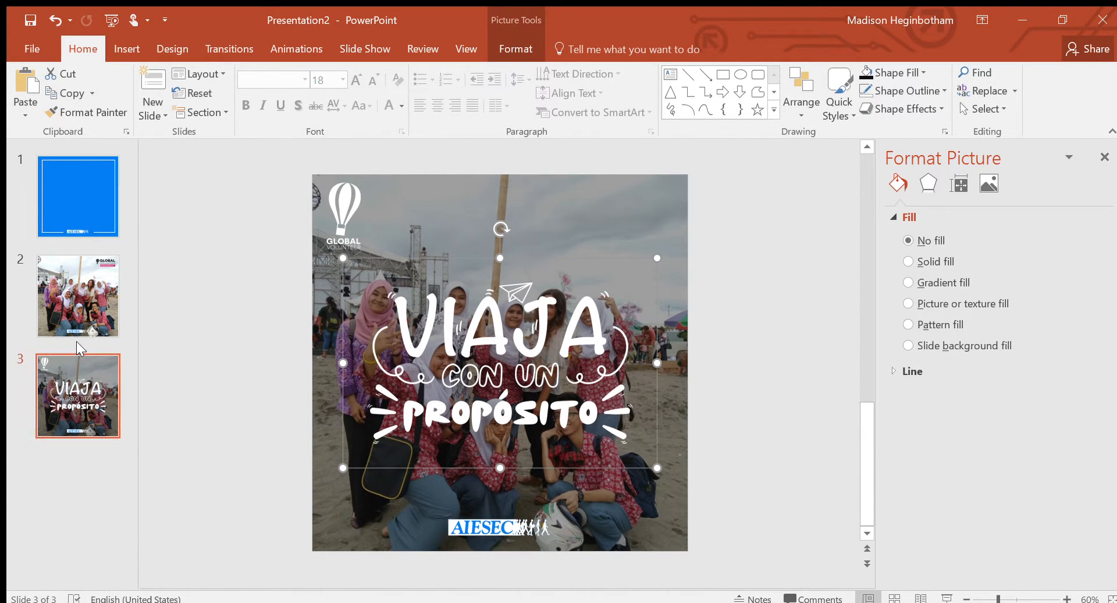
On slide 2, move the AIESEC logo off the photo and back to its bottom center, raising the Global Volunteer logo slightly
{"action": "left_click", "coordinate": [59, 294]}
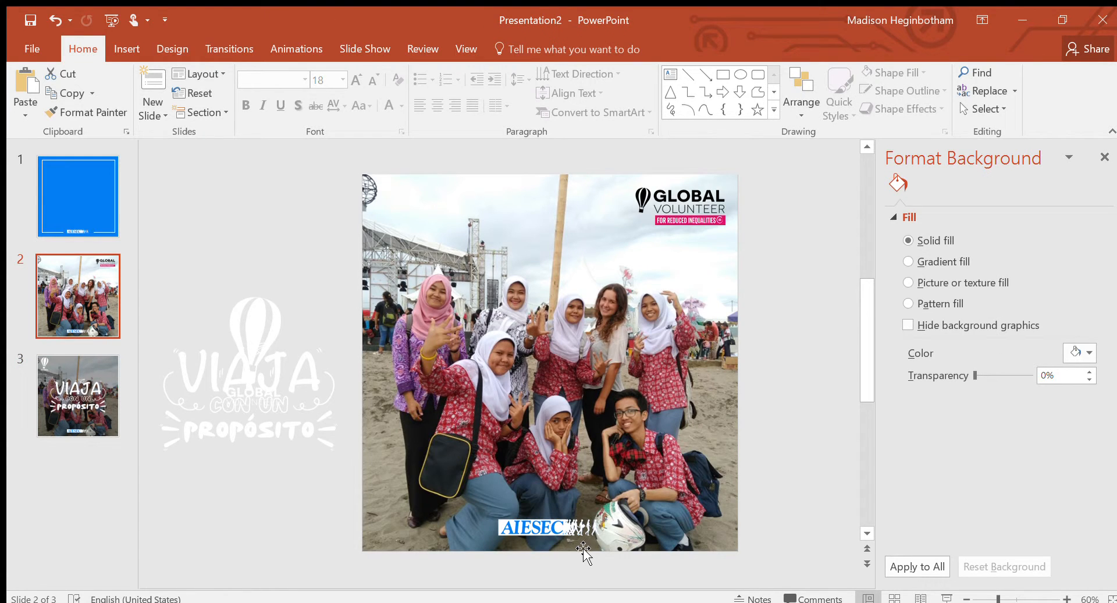
{"action": "left_click", "coordinate": [553, 527]}
{"action": "left_click_drag", "start_coordinate": [552, 527], "coordinate": [275, 221]}
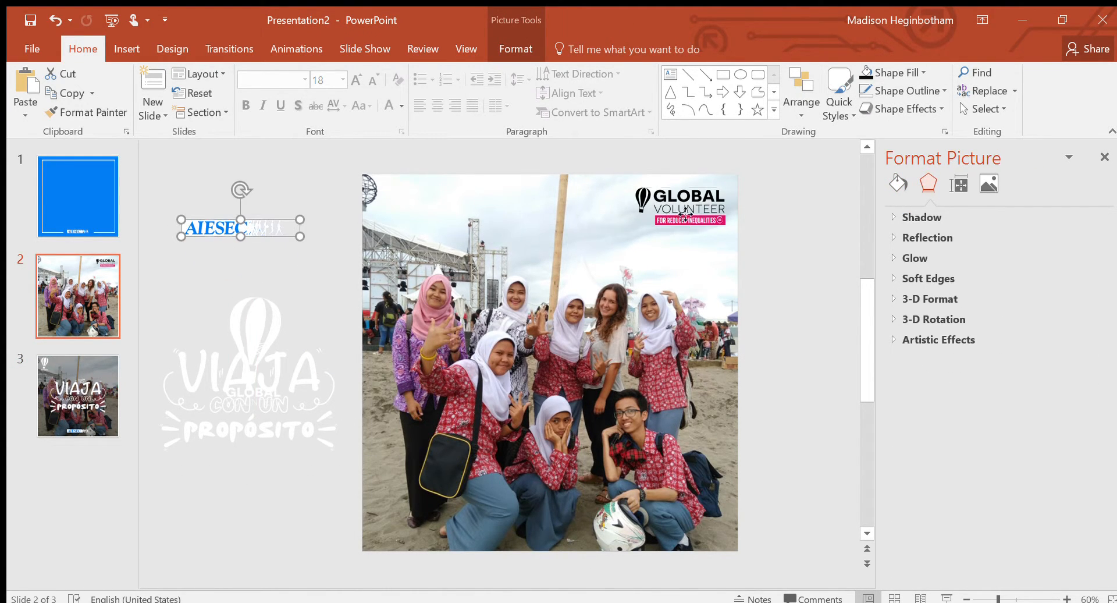
{"action": "mouse_move", "coordinate": [669, 220]}
{"action": "left_mouse_down"}
{"action": "mouse_move", "coordinate": [207, 525]}
{"action": "mouse_move", "coordinate": [620, 281]}
{"action": "mouse_move", "coordinate": [691, 195]}
{"action": "mouse_move", "coordinate": [681, 203]}
{"action": "left_mouse_up"}
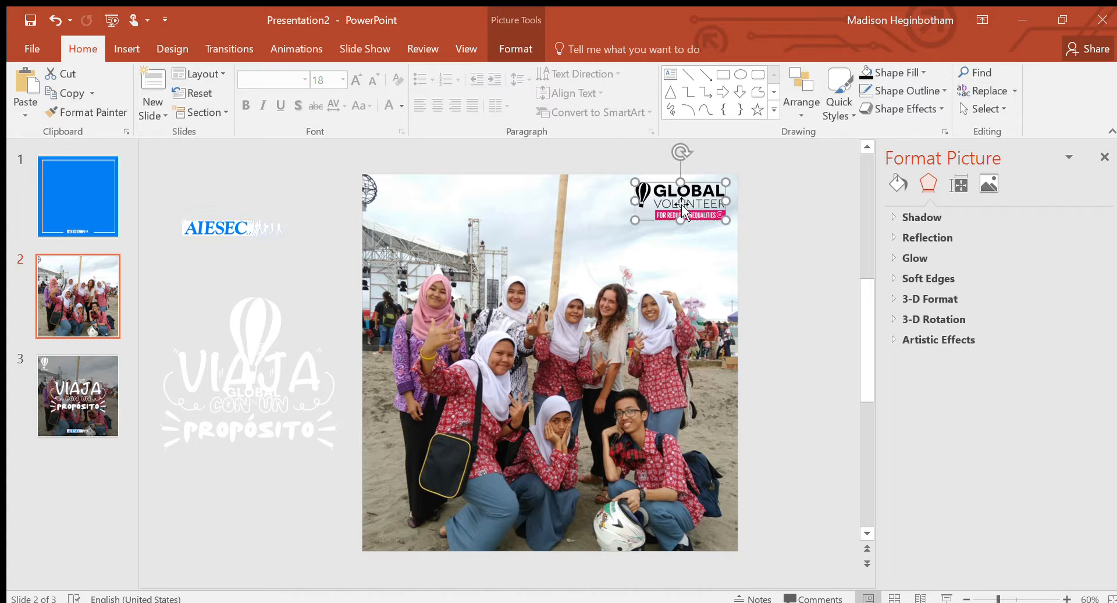
{"action": "left_click_drag", "start_coordinate": [234, 227], "coordinate": [562, 529]}
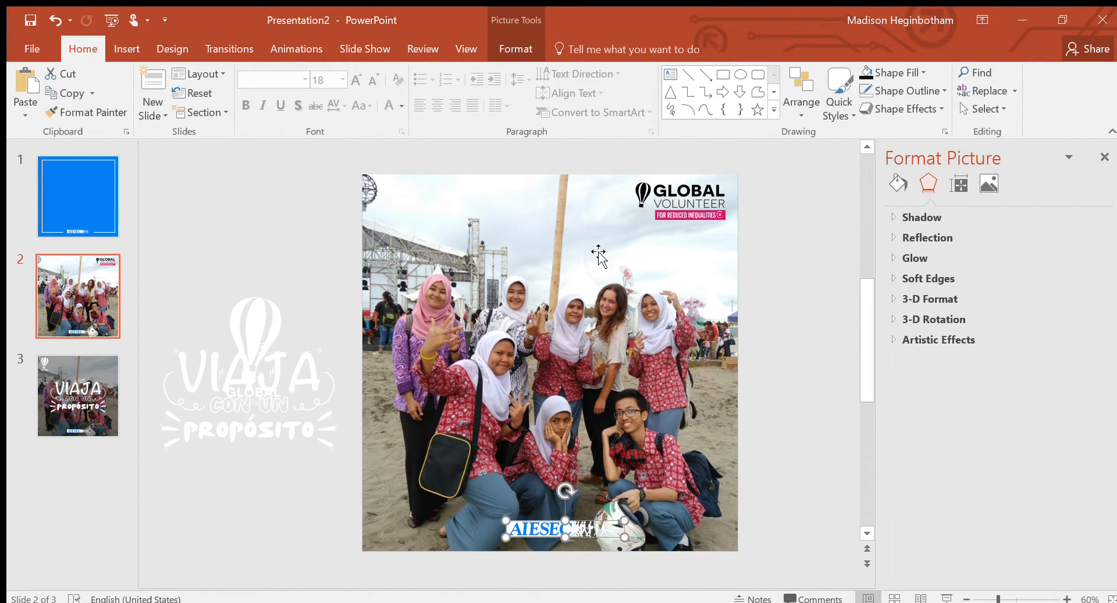
{"action": "mouse_move", "coordinate": [545, 529]}
{"action": "left_mouse_down"}
{"action": "mouse_move", "coordinate": [550, 541]}
{"action": "mouse_move", "coordinate": [697, 541]}
{"action": "mouse_move", "coordinate": [536, 530]}
{"action": "mouse_move", "coordinate": [546, 528]}
{"action": "left_mouse_up"}
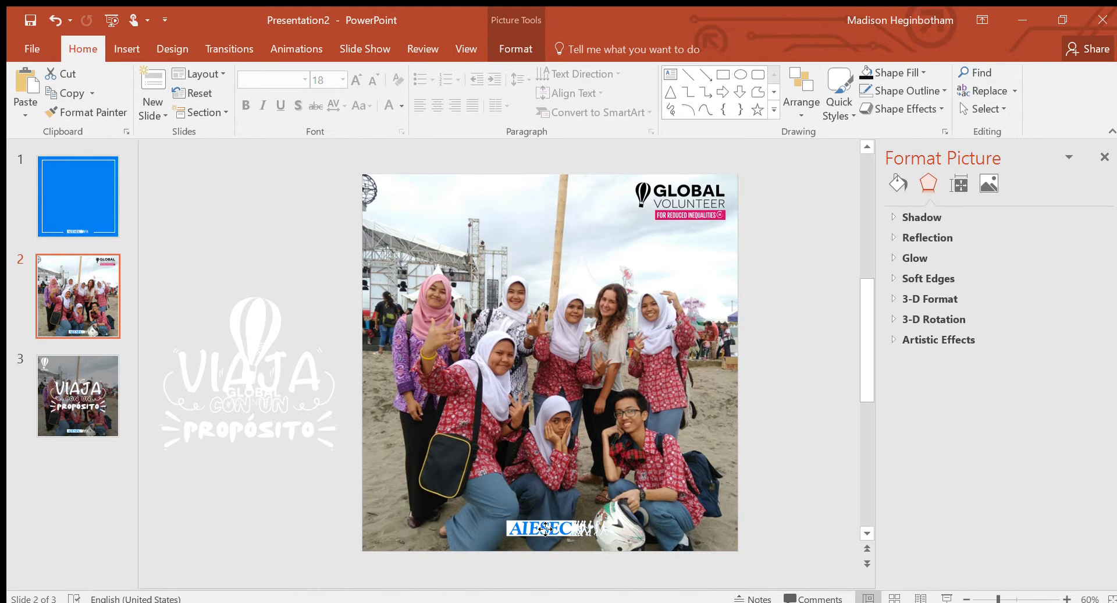
Delete the Global Volunteer logo in the photo's upper-right corner and place the white balloon logo in the lower-left corner
{"action": "mouse_move", "coordinate": [687, 205]}
{"action": "left_mouse_down"}
{"action": "mouse_move", "coordinate": [706, 197]}
{"action": "mouse_move", "coordinate": [684, 205]}
{"action": "left_mouse_up"}
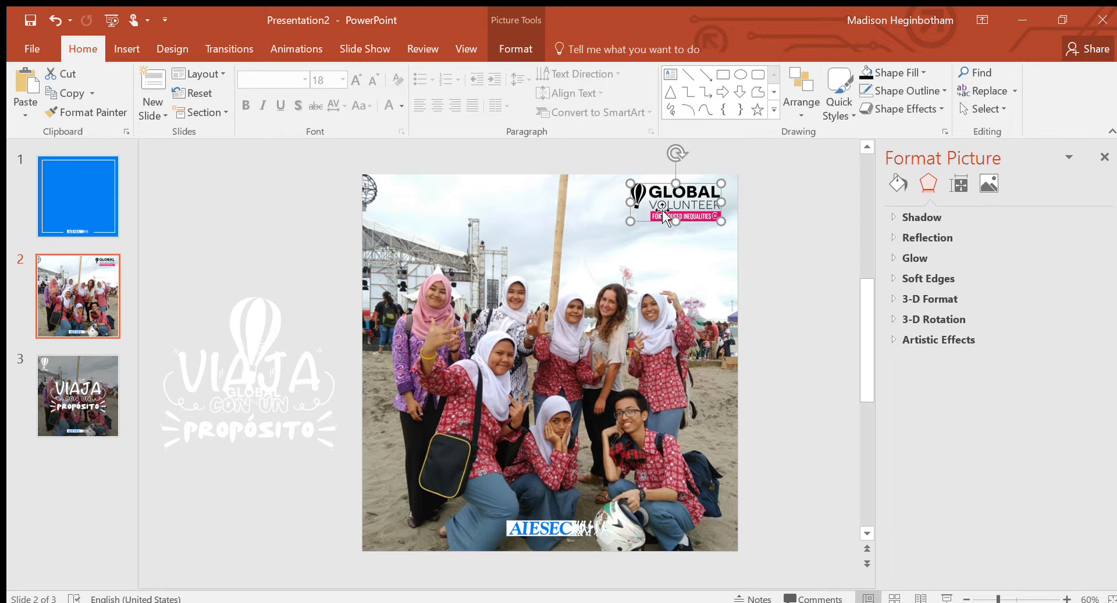
{"action": "key", "text": "Delete"}
{"action": "left_click_drag", "start_coordinate": [250, 318], "coordinate": [396, 502]}
{"action": "left_click", "coordinate": [313, 507]}
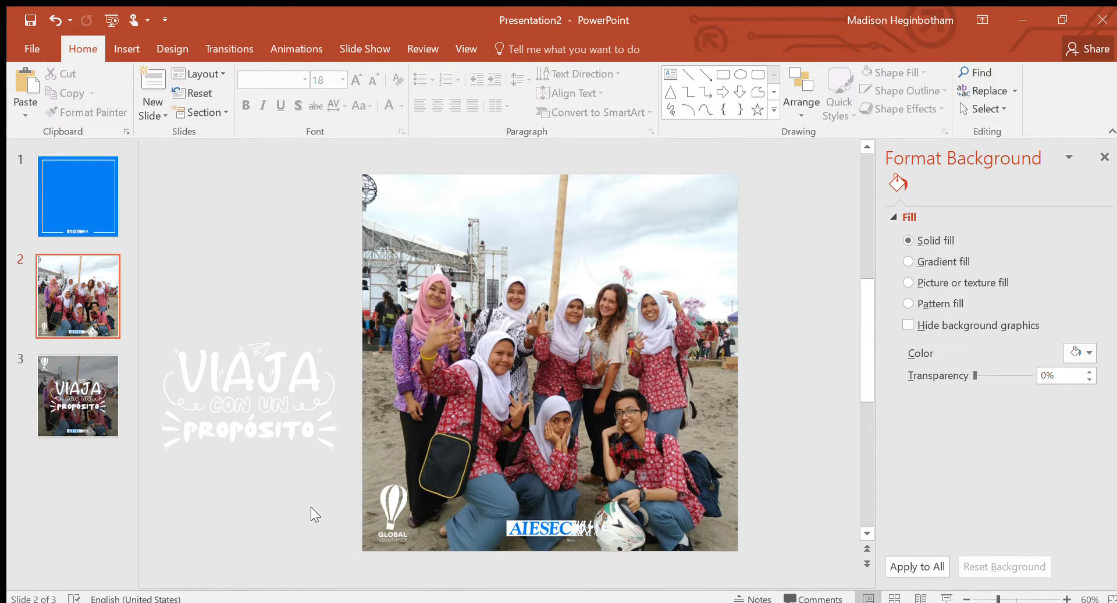
Open slide 1 with the blue background
{"action": "left_click", "coordinate": [52, 224]}
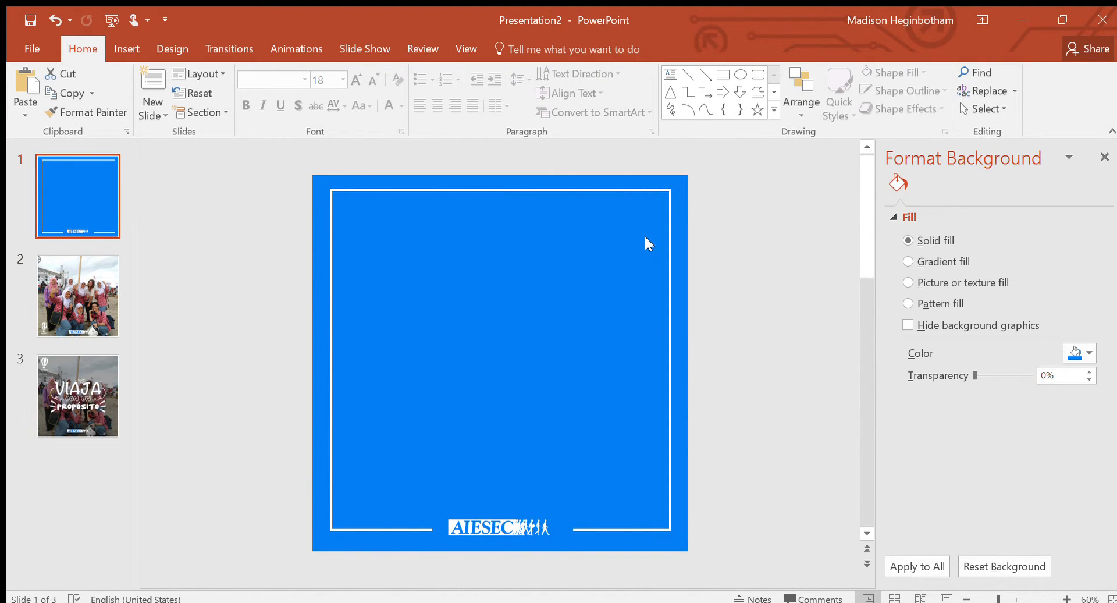